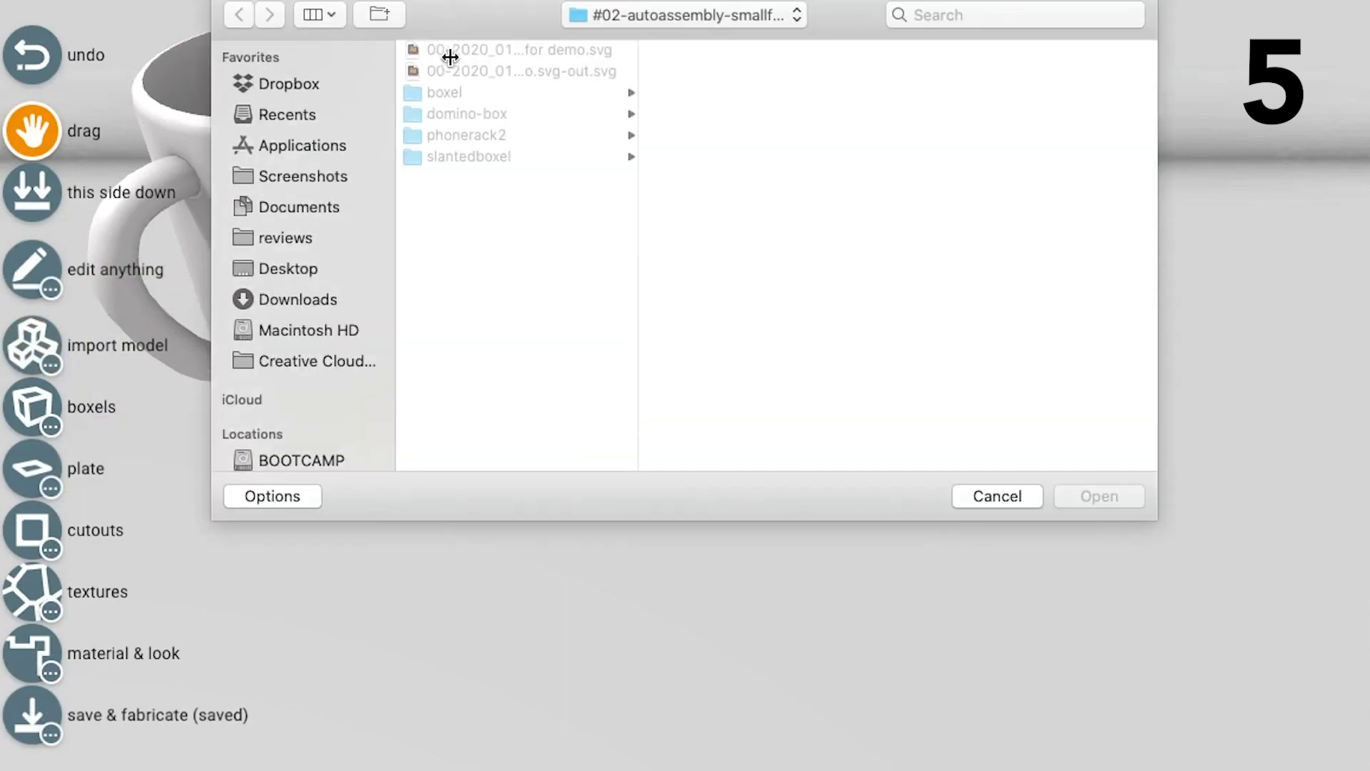
# - Load the VR goggles SVG cutting plan as flat wooden parts beside the mug
pyautogui.click(450, 55)
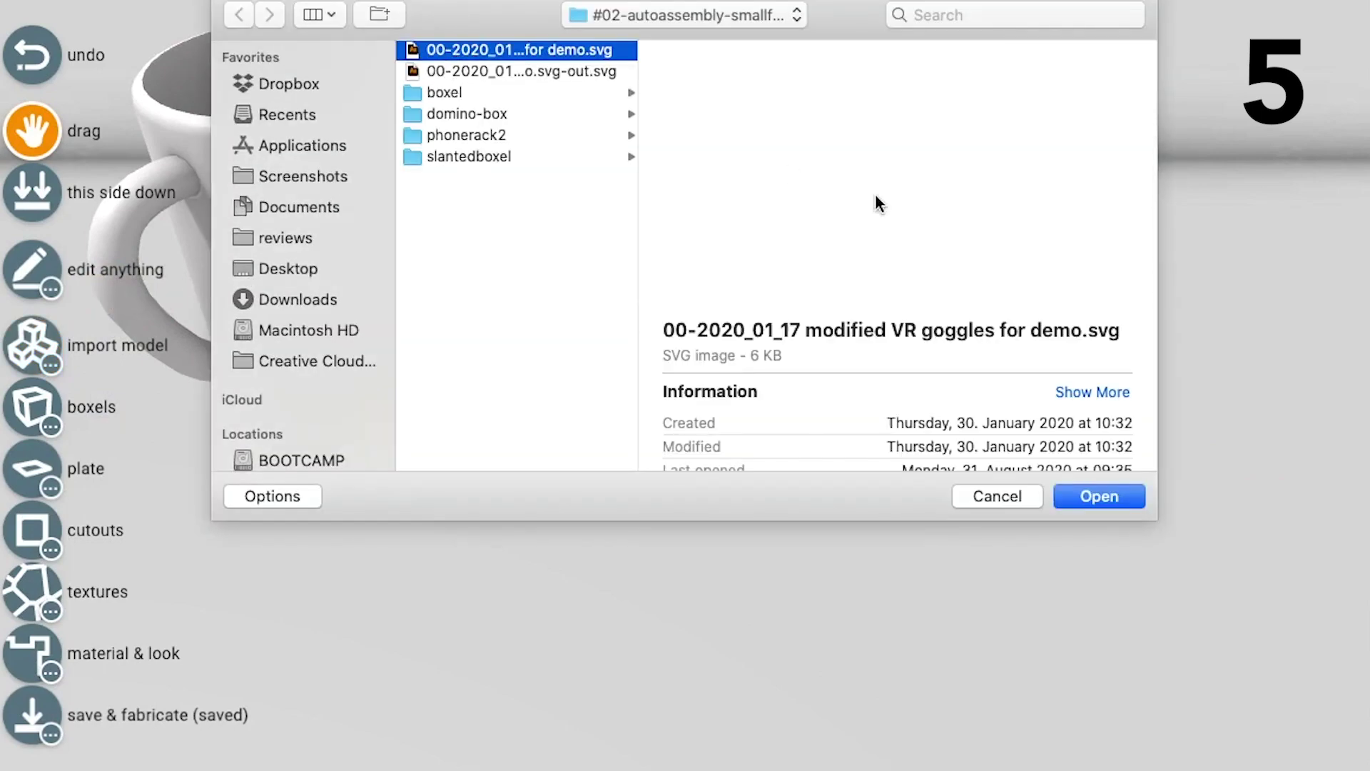
pyautogui.click(1087, 494)
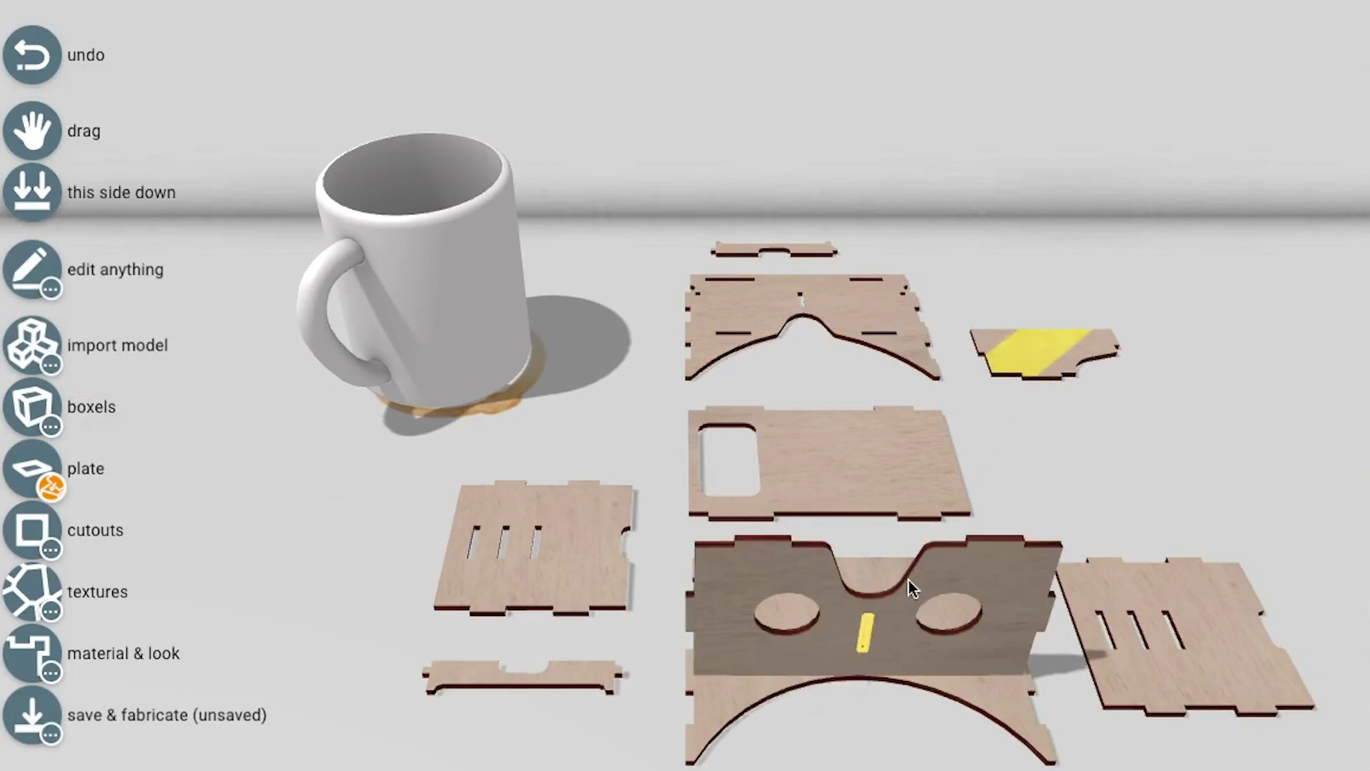
# - Stand the divider plate upright with a quarter turn, then join the right and left side walls
pyautogui.click(874, 633)
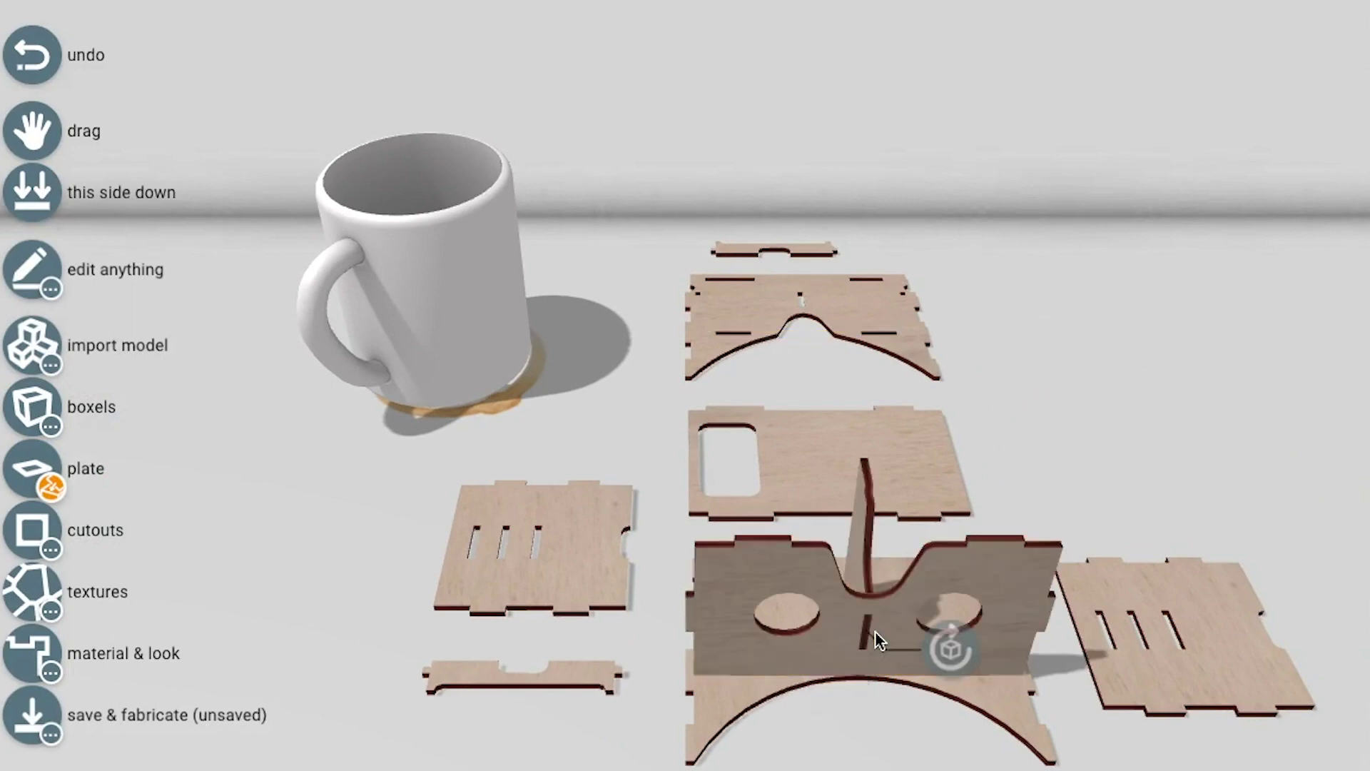
pyautogui.click(952, 651)
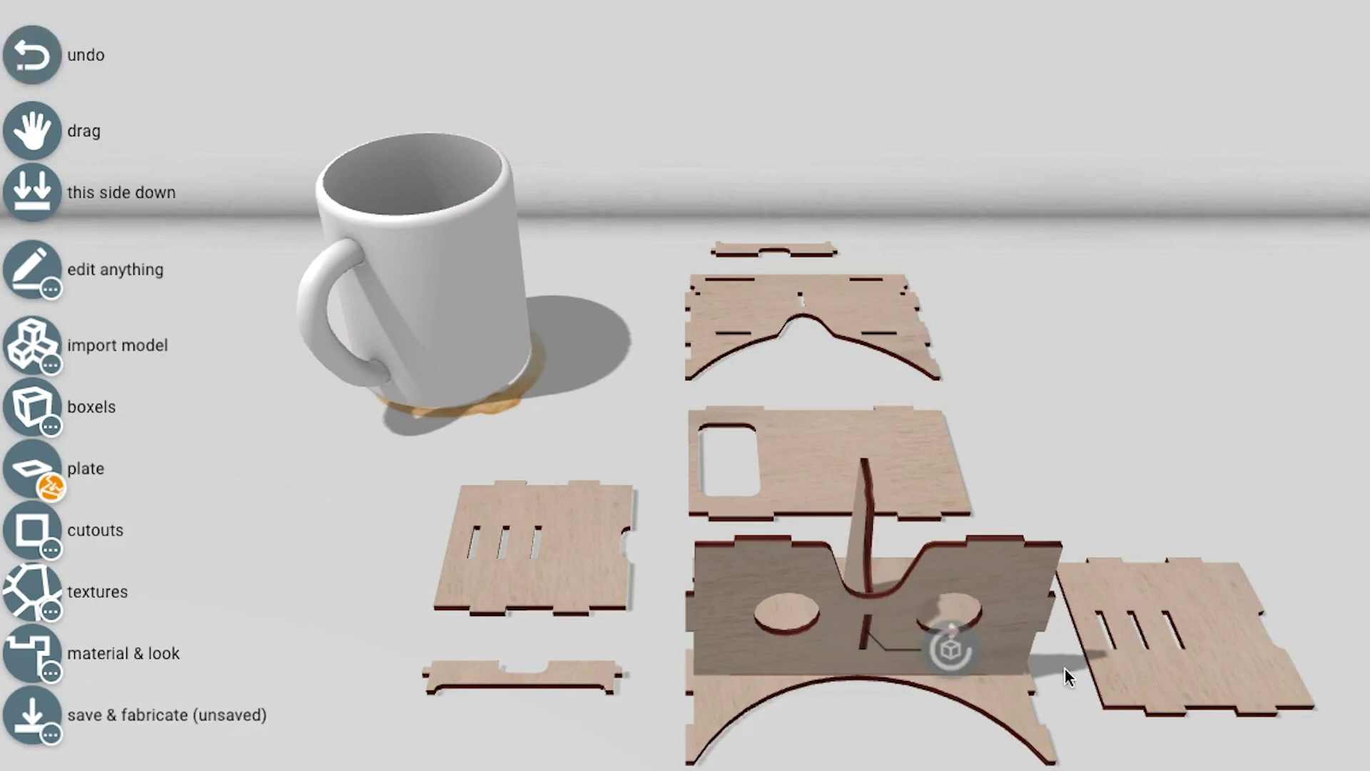
pyautogui.click(1036, 687)
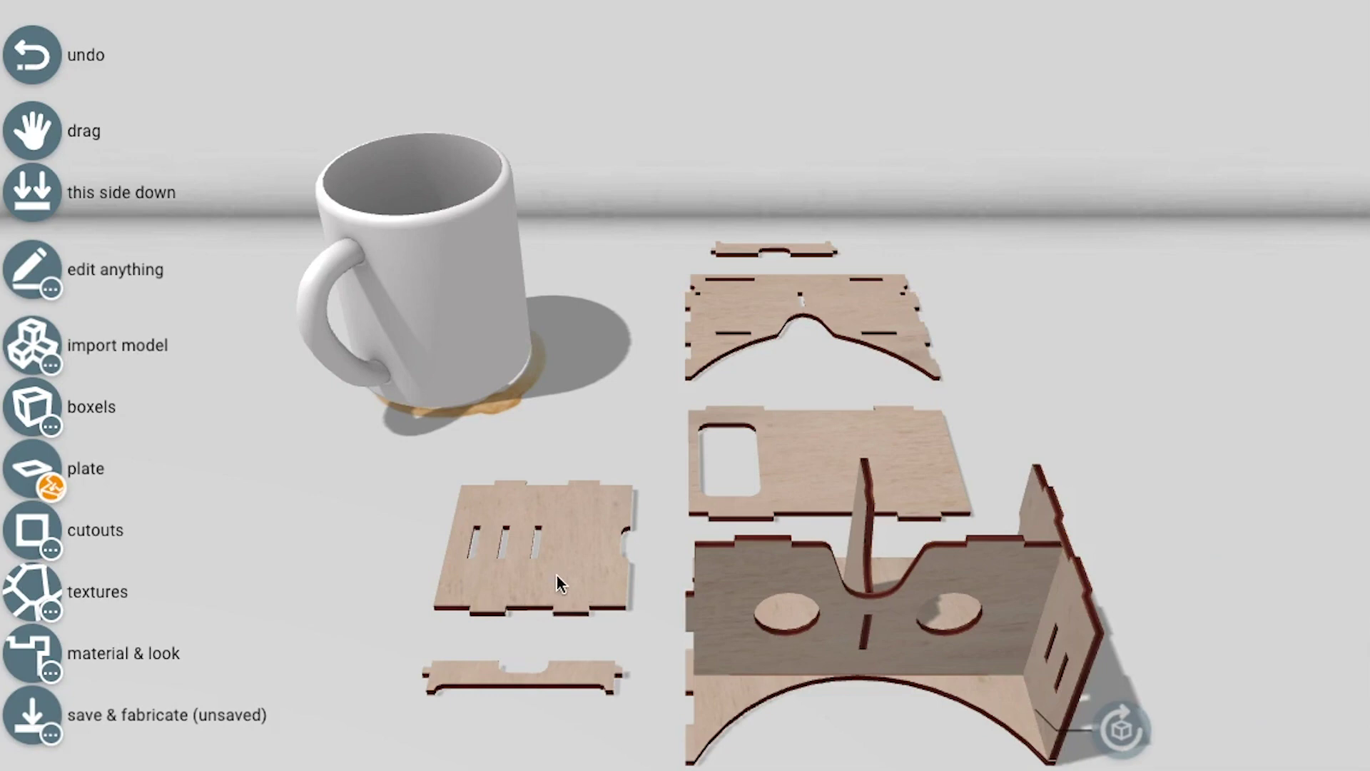
pyautogui.click(691, 666)
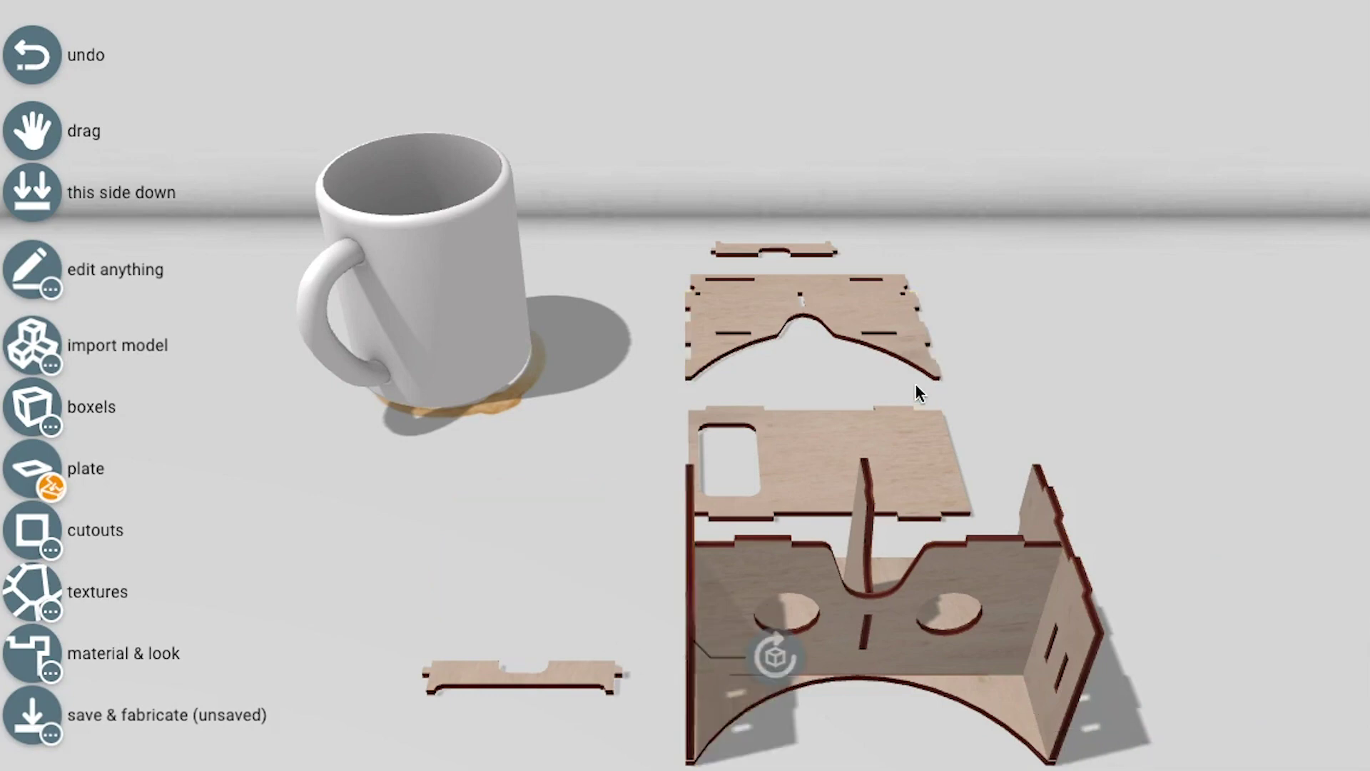
# - Attach the nosed top plate, flip the back plate, and join the two loose strips
pyautogui.click(986, 546)
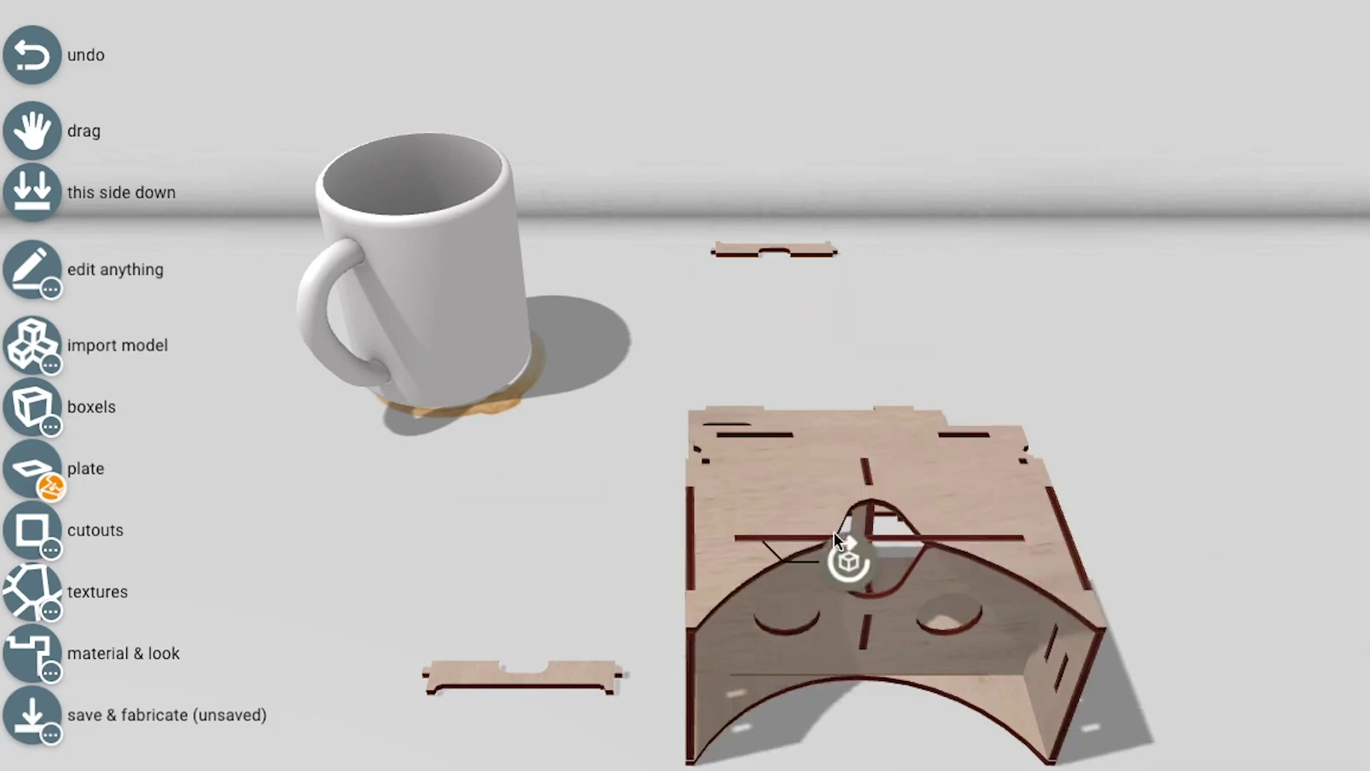
pyautogui.click(764, 438)
pyautogui.click(607, 682)
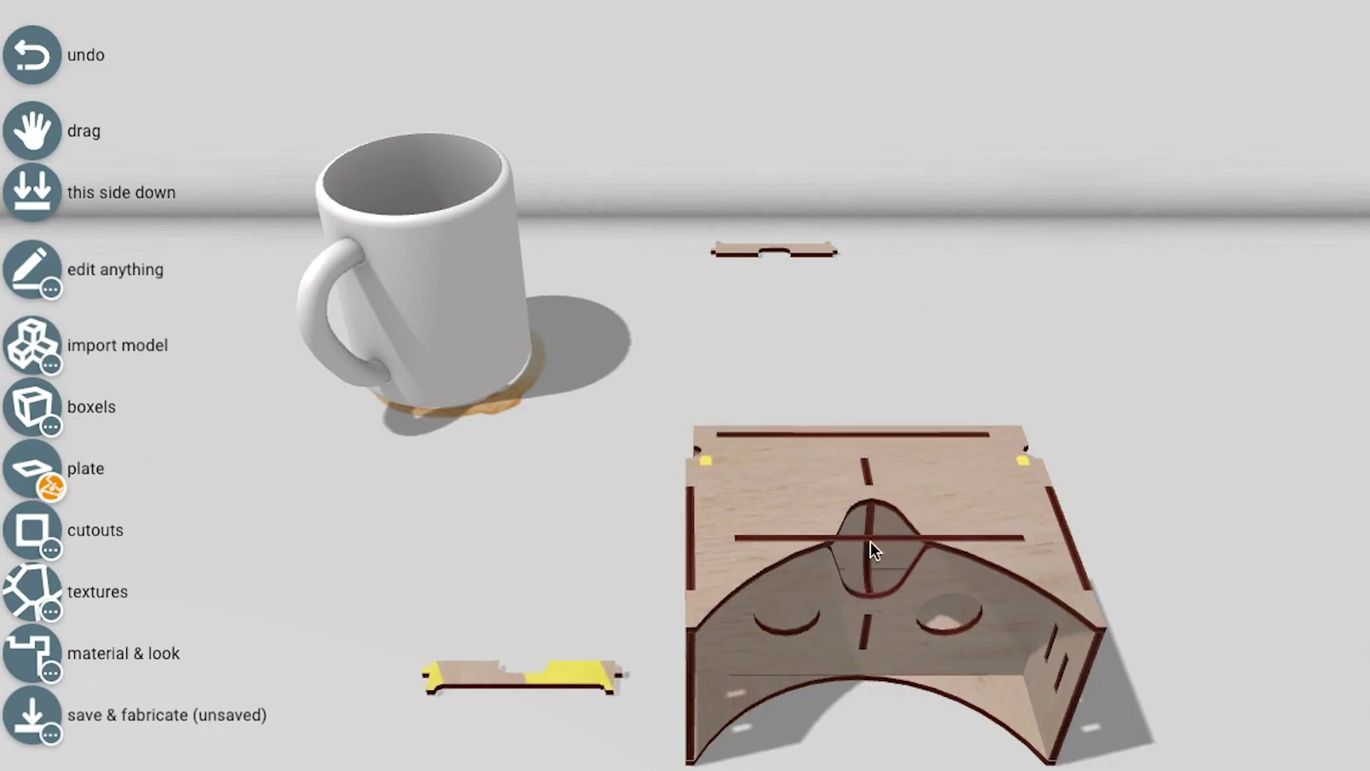
pyautogui.click(1023, 464)
pyautogui.click(829, 249)
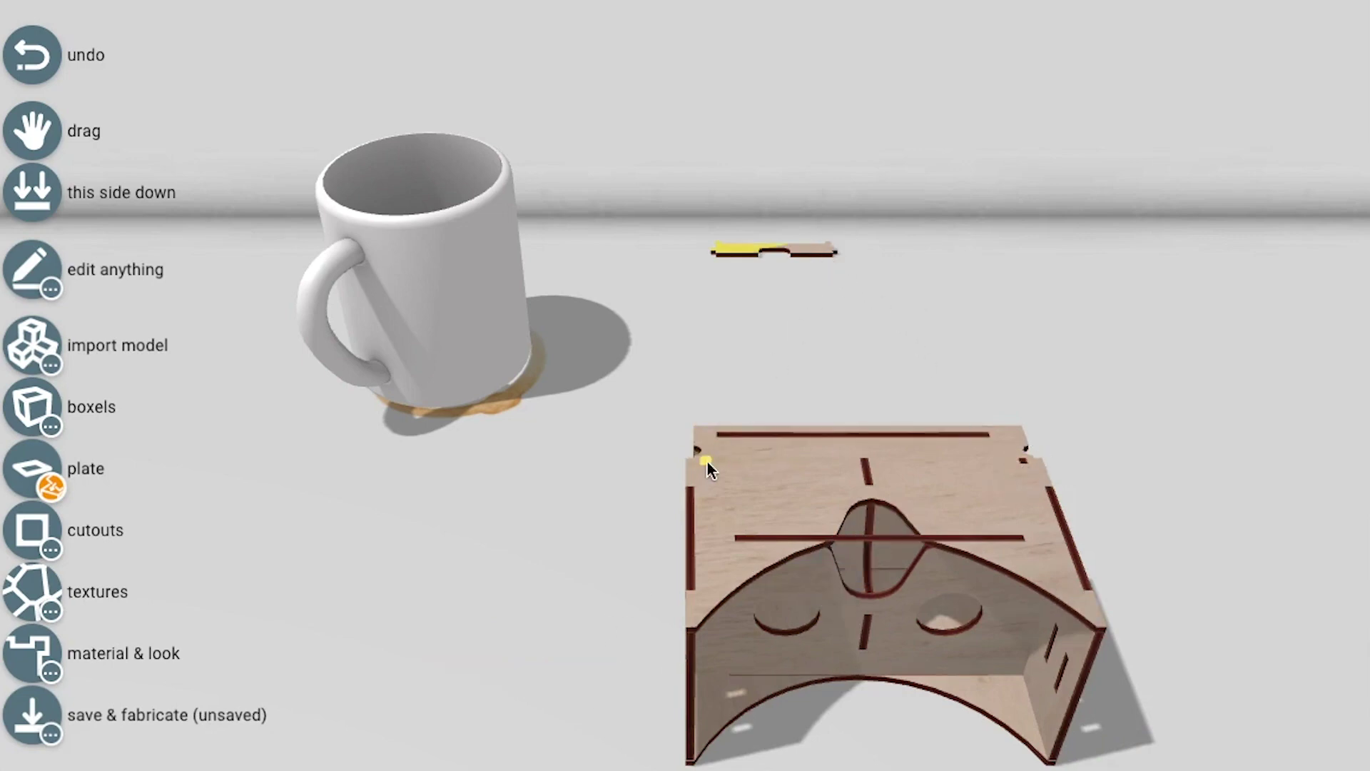
pyautogui.click(704, 460)
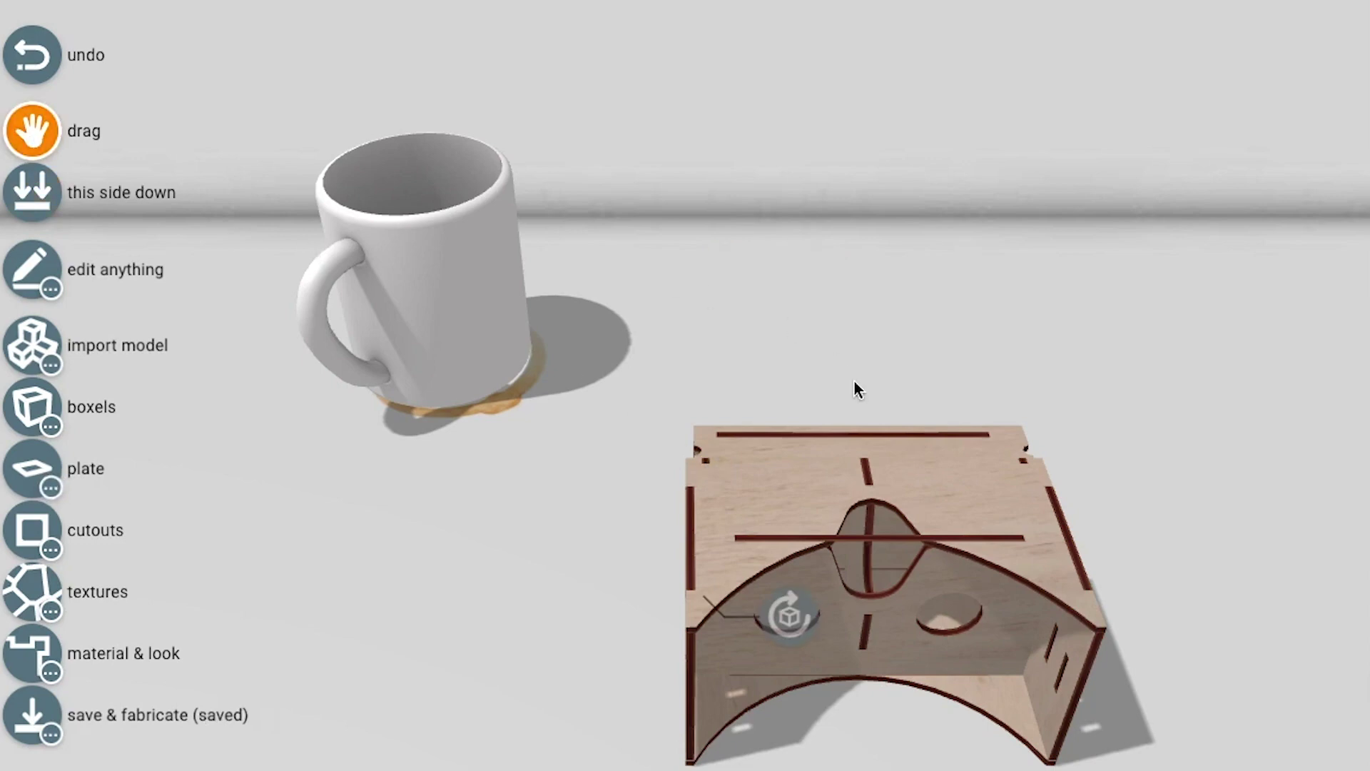
# - Drag the goggle box back across the floor and rest it on the chosen face
pyautogui.moveTo(939, 493); pyautogui.dragTo(878, 354)
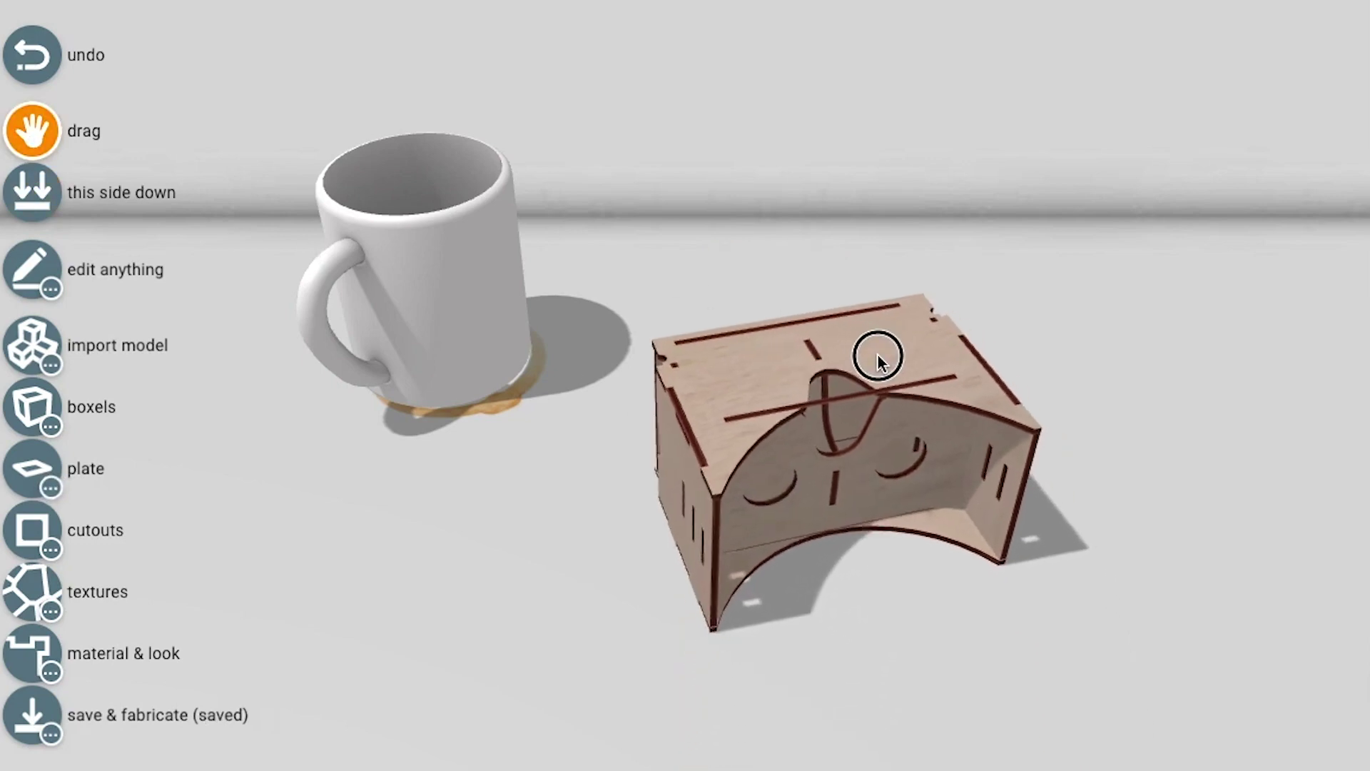
pyautogui.click(32, 191)
pyautogui.click(765, 324)
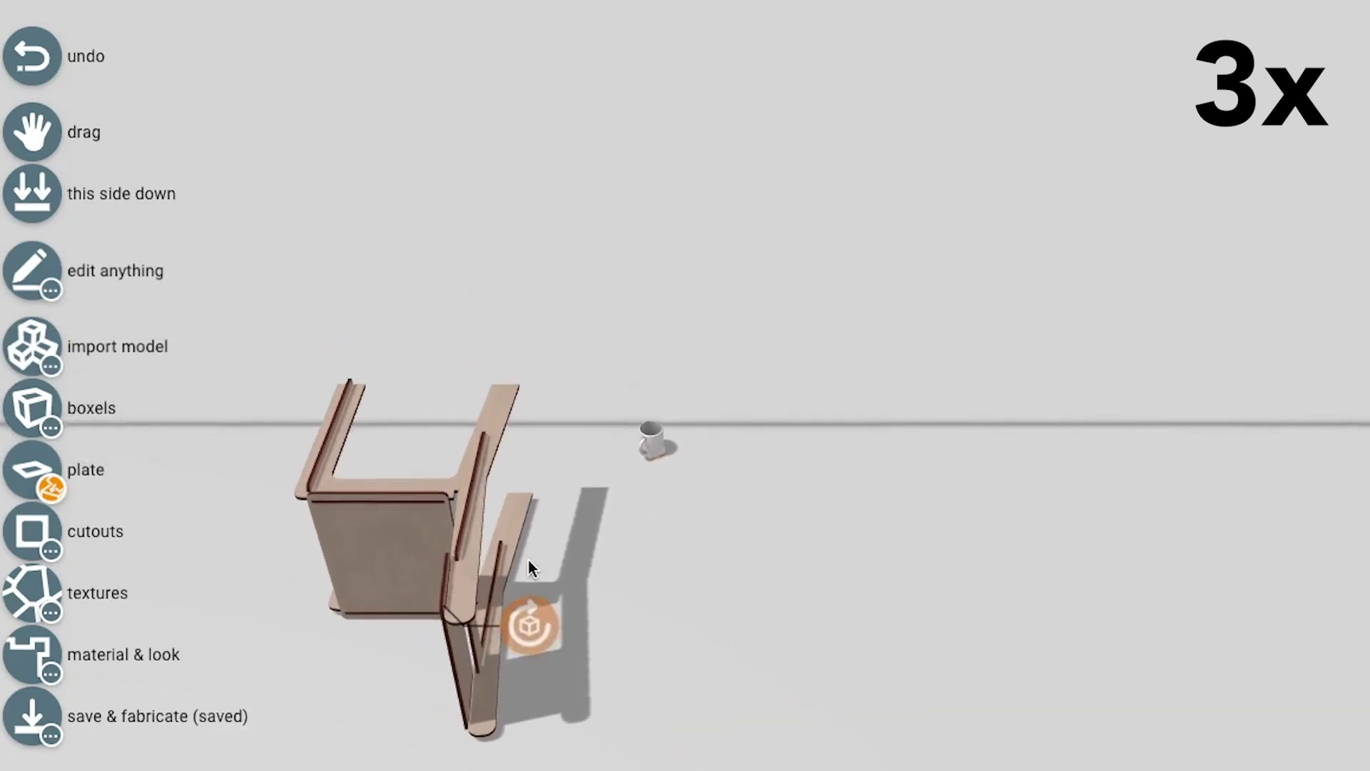
# - Turn the chair onto different sides, split off and rejoin a loose plate, and stand it upright
pyautogui.click(32, 193)
pyautogui.click(440, 584)
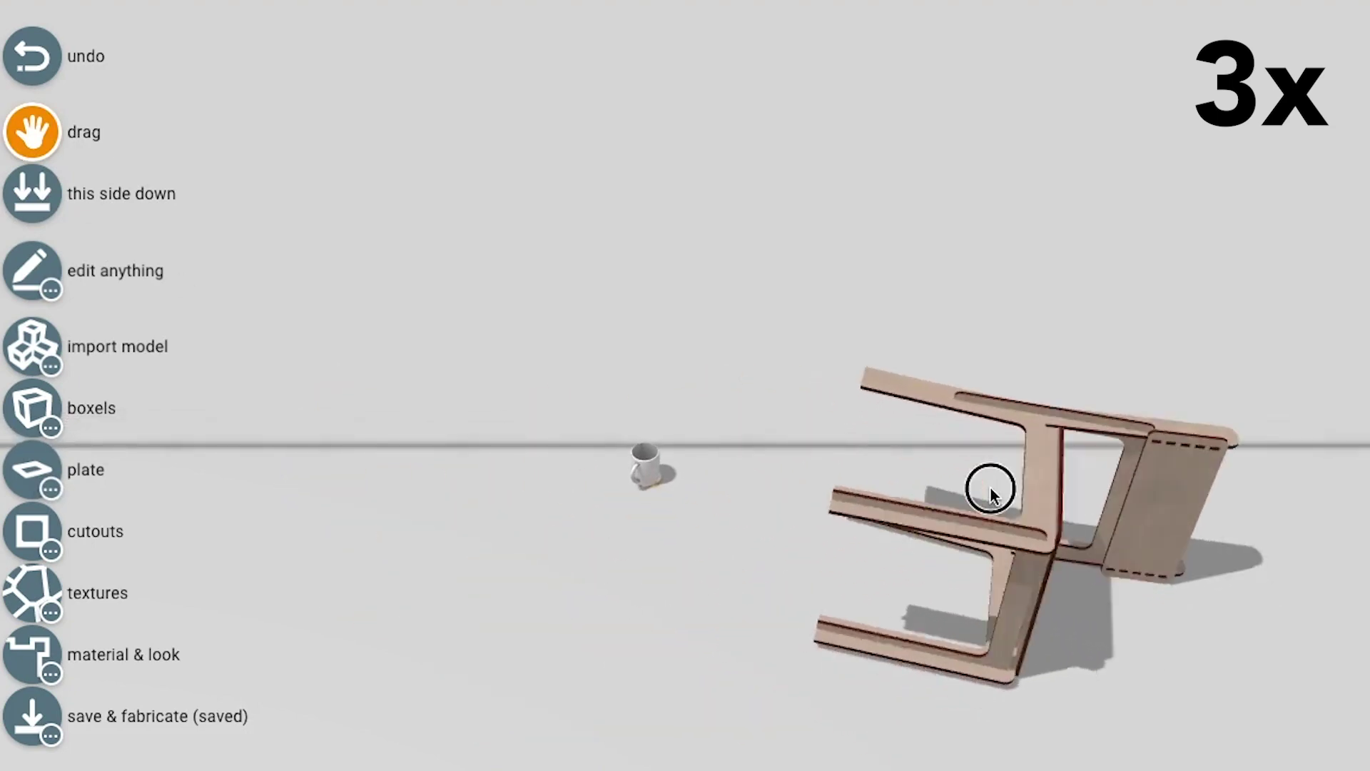
pyautogui.click(32, 193)
pyautogui.click(936, 469)
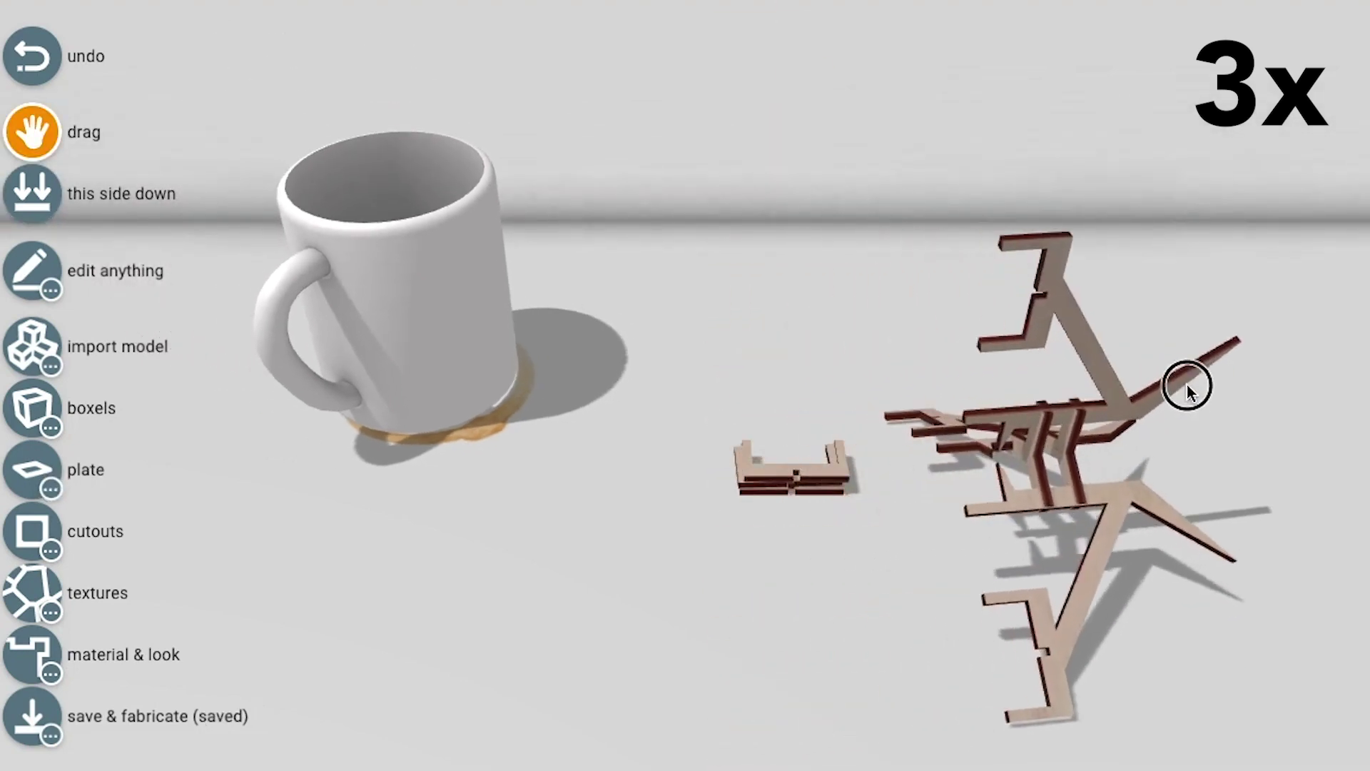
pyautogui.click(32, 470)
pyautogui.click(800, 491)
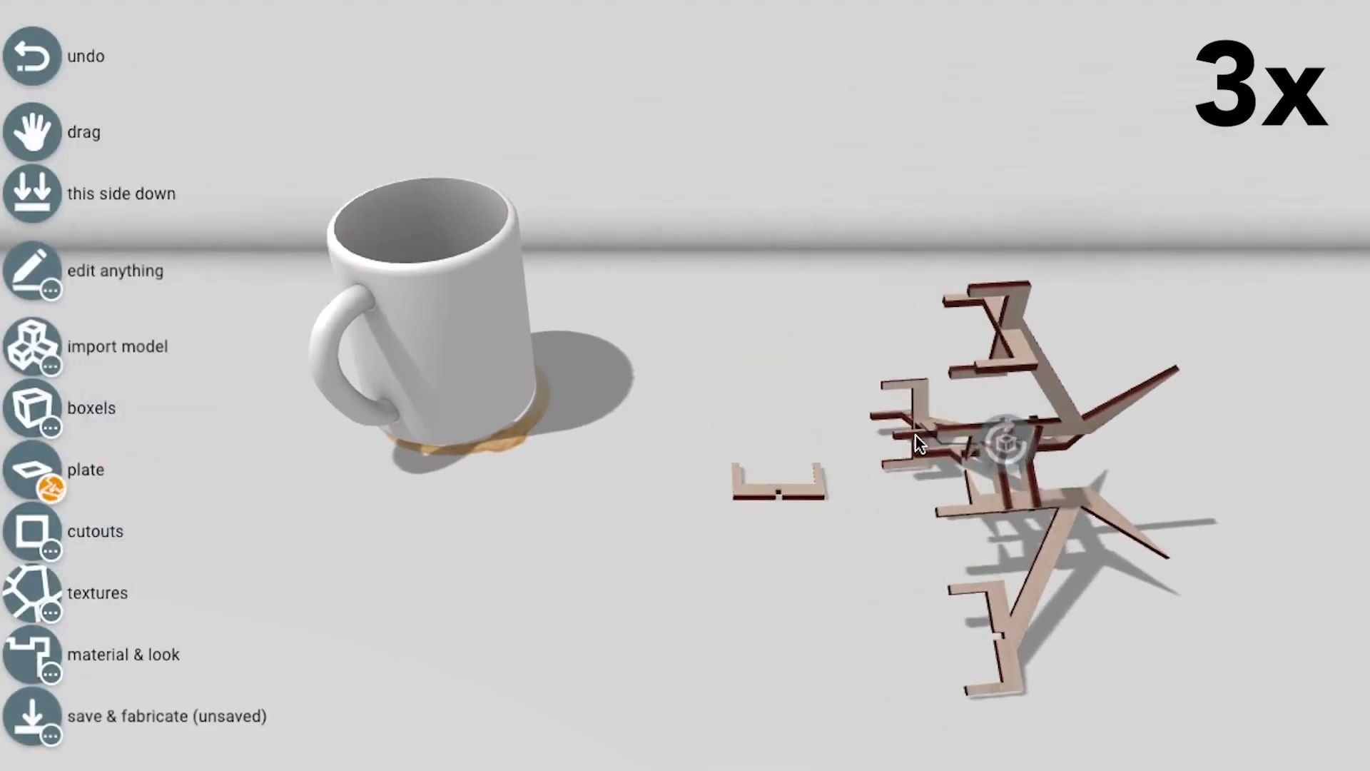
pyautogui.moveTo(1003, 633); pyautogui.dragTo(908, 572)
pyautogui.click(22, 192)
pyautogui.click(832, 511)
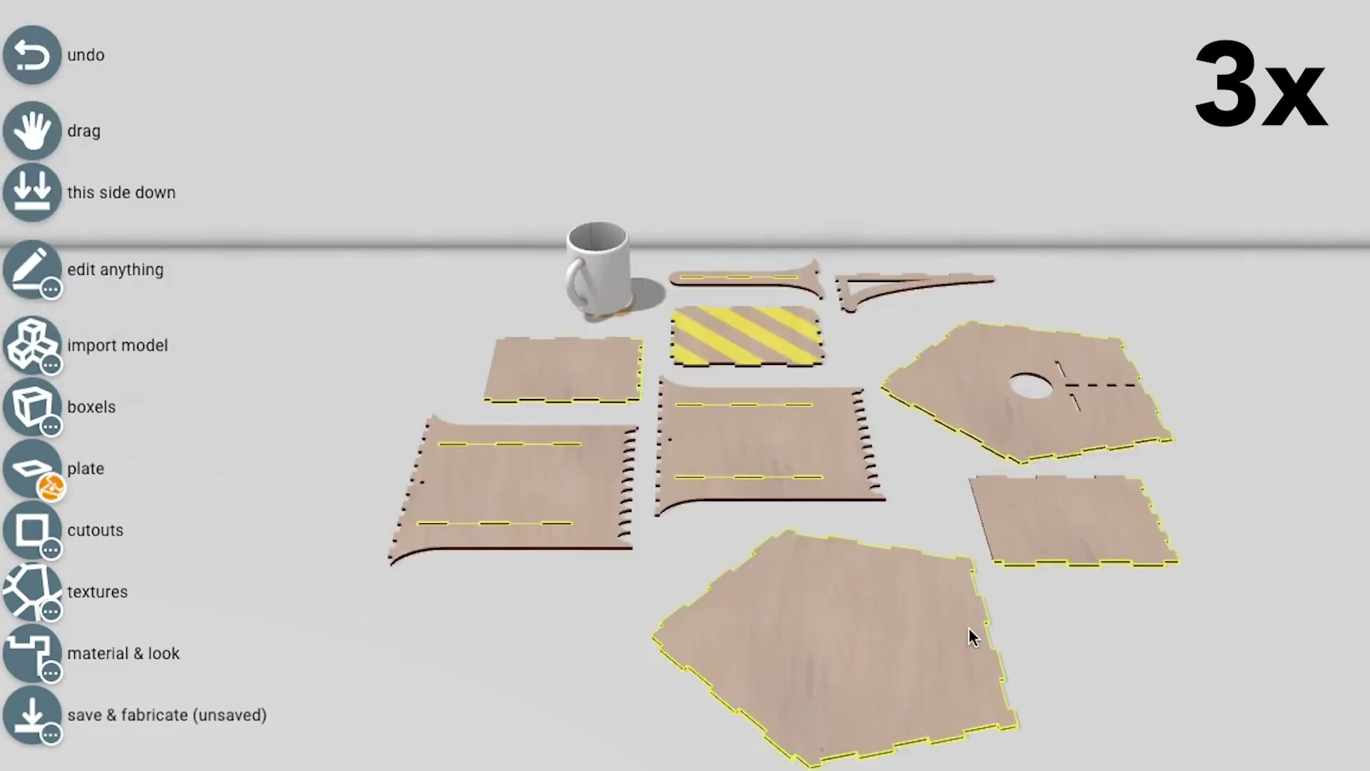
# - Build the birdhouse by attaching its walls, front, striped plate and pentagon roof plates
pyautogui.click(974, 637)
pyautogui.click(896, 728)
pyautogui.click(867, 551)
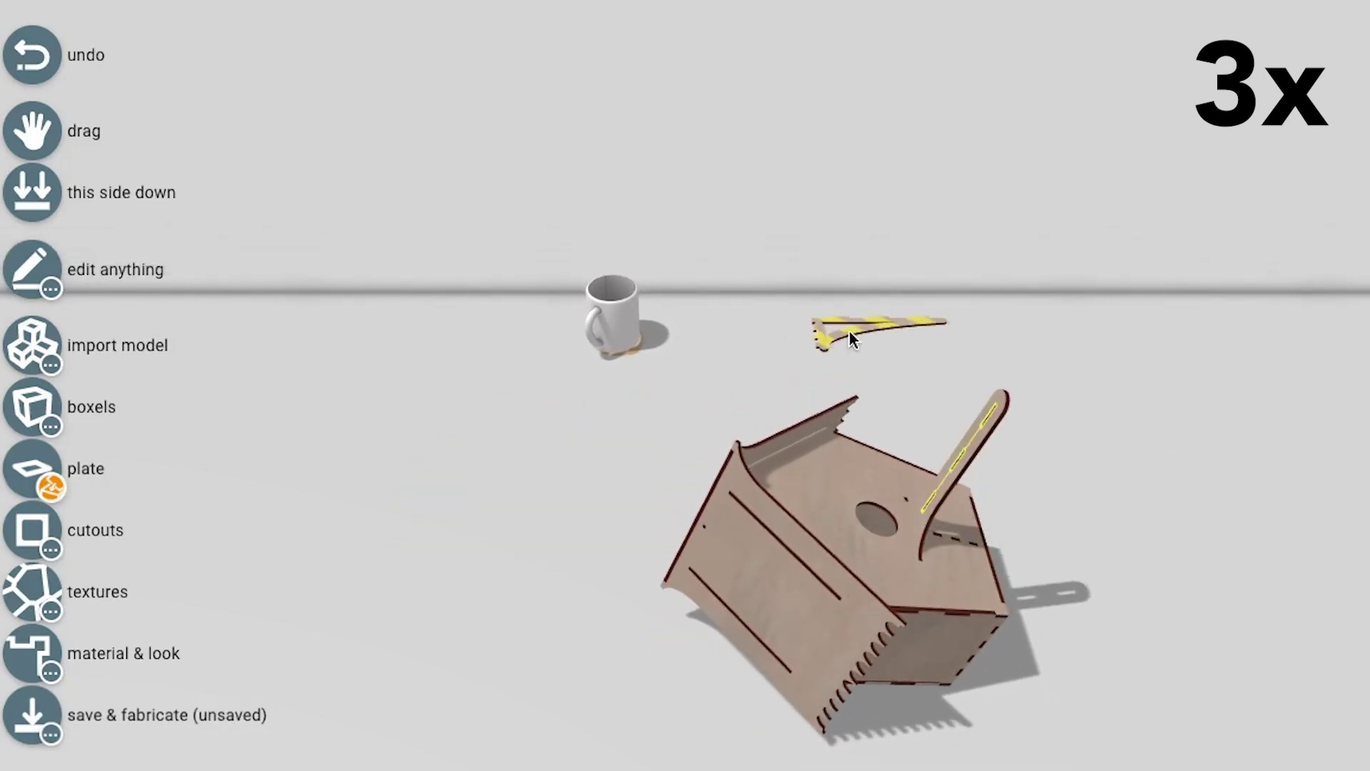
pyautogui.click(1005, 503)
pyautogui.click(1005, 508)
# - Assemble the slotted rack box from its wall, end and C-shaped plates near the mug
pyautogui.click(810, 530)
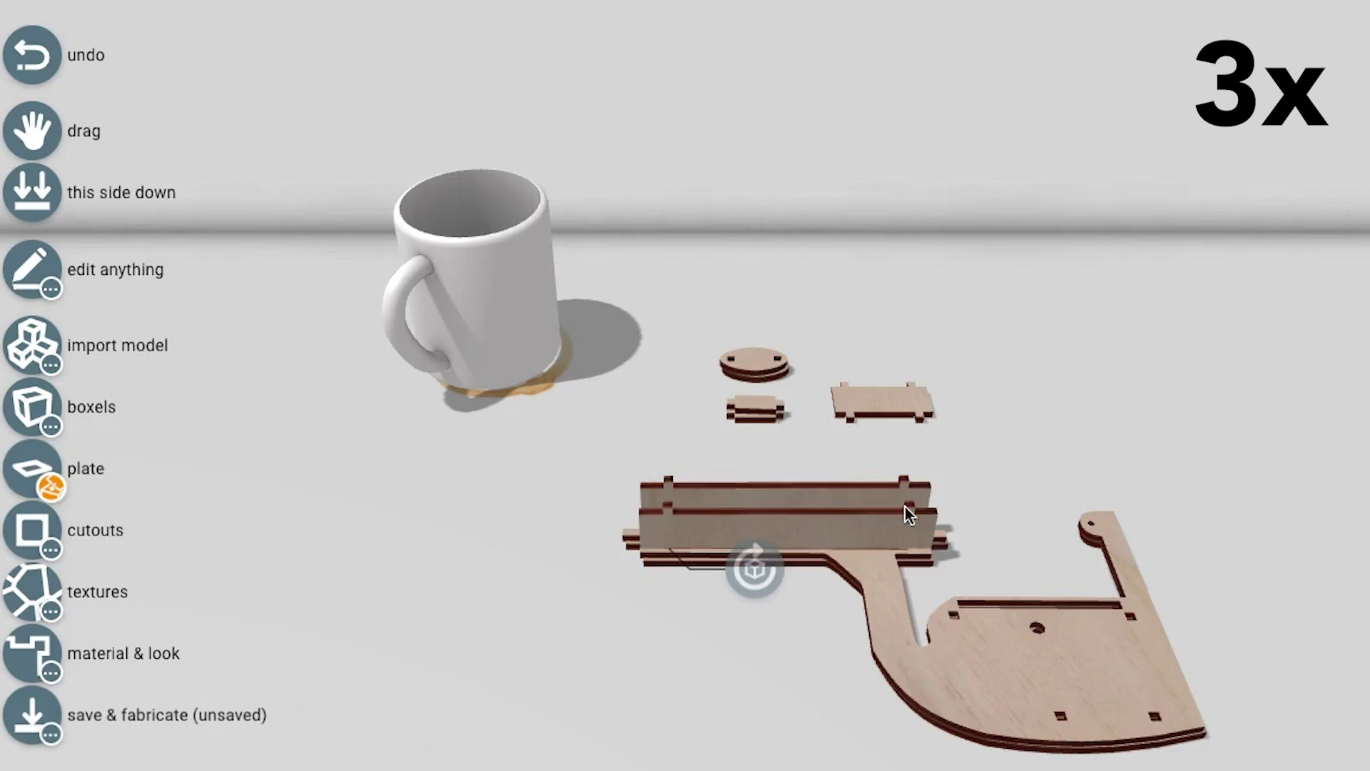
pyautogui.click(881, 403)
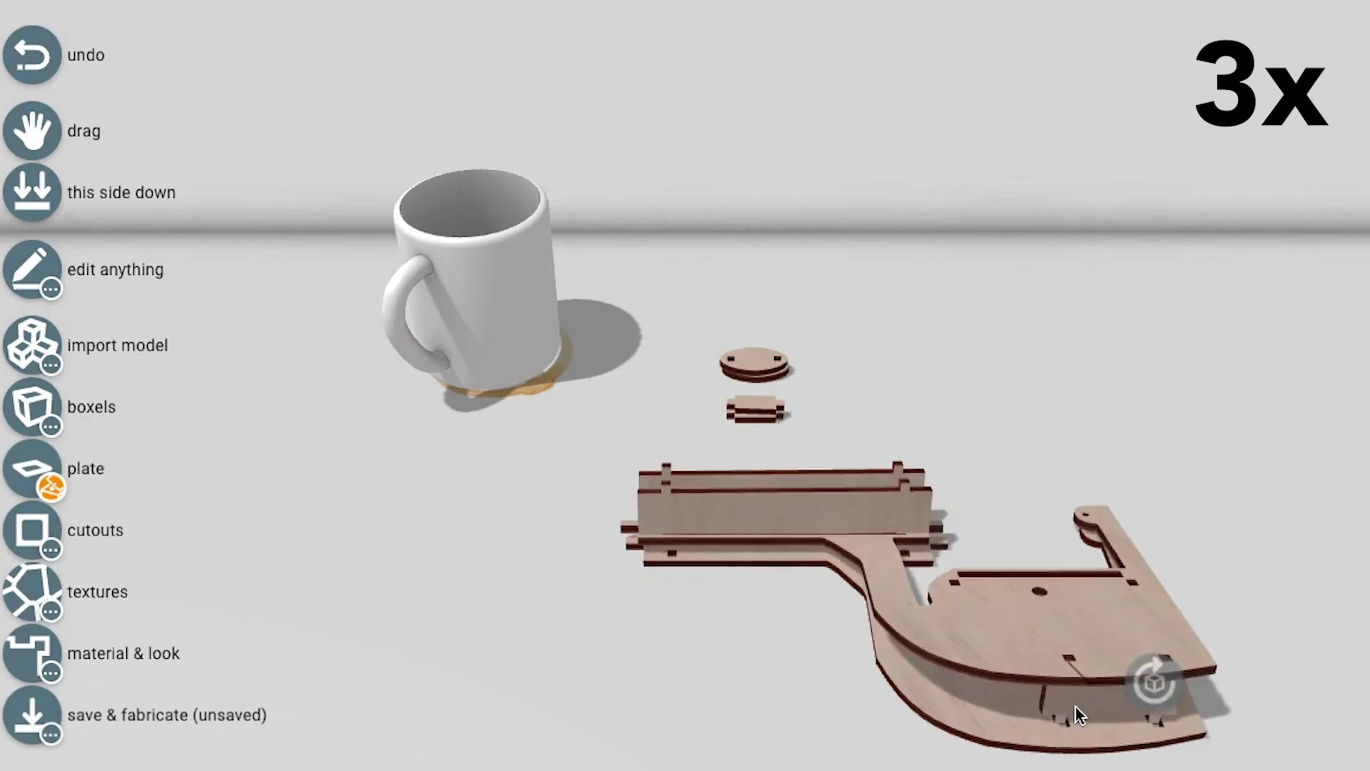
pyautogui.click(670, 513)
pyautogui.click(767, 411)
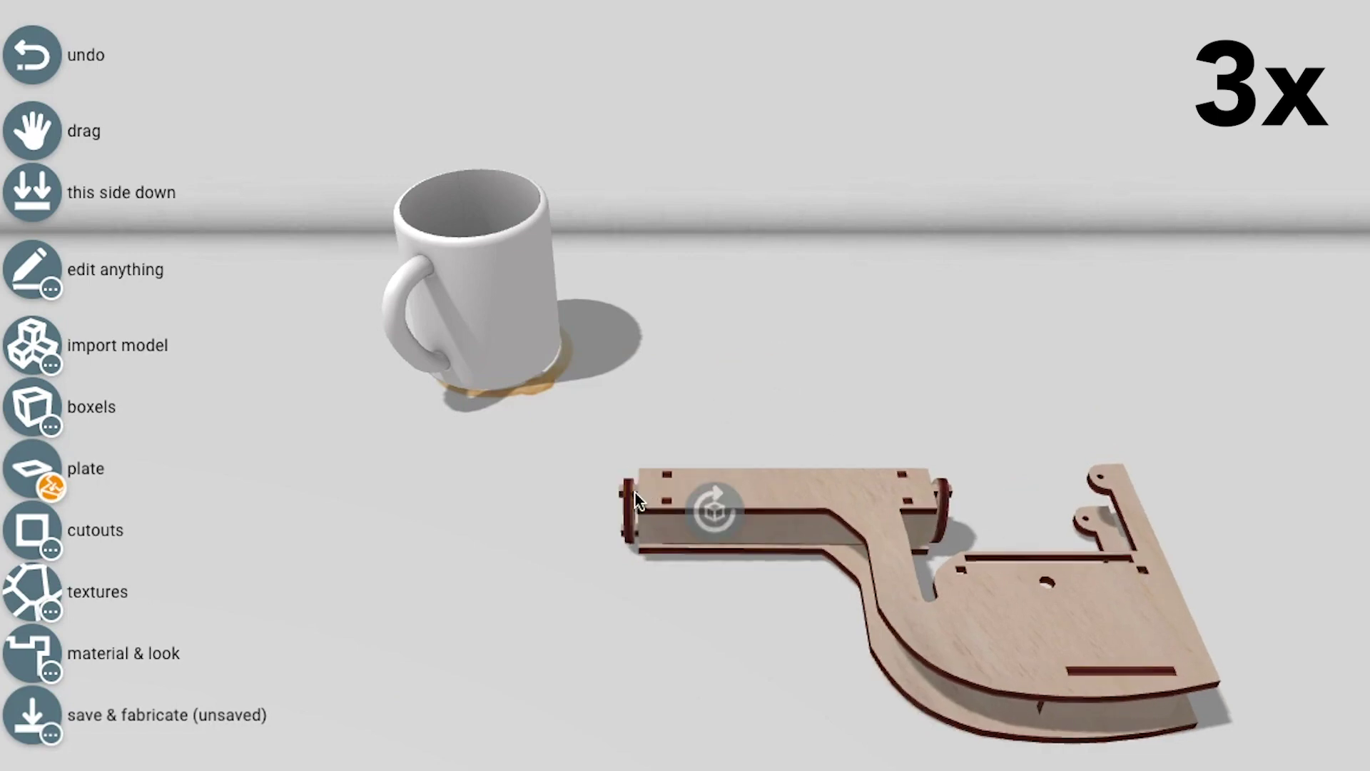
pyautogui.moveTo(966, 675); pyautogui.dragTo(676, 460)
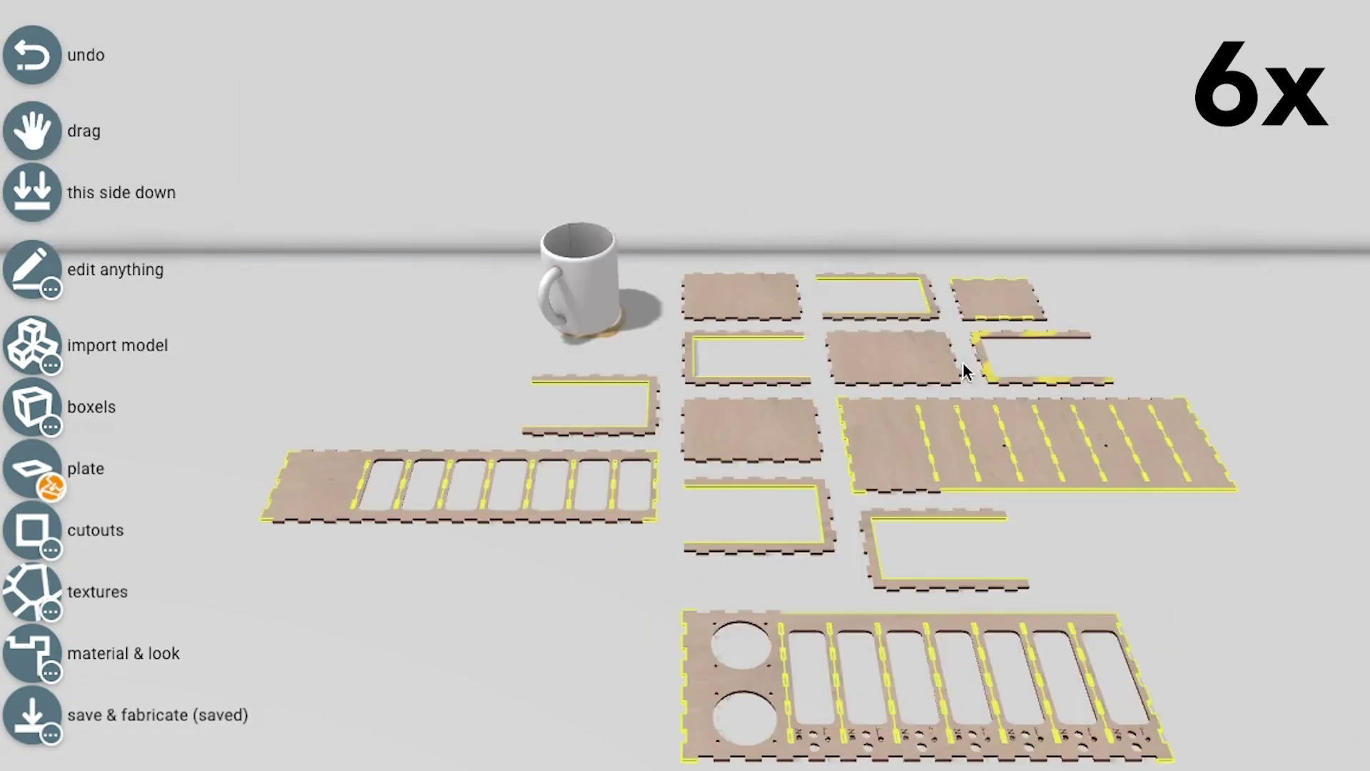
pyautogui.click(964, 371)
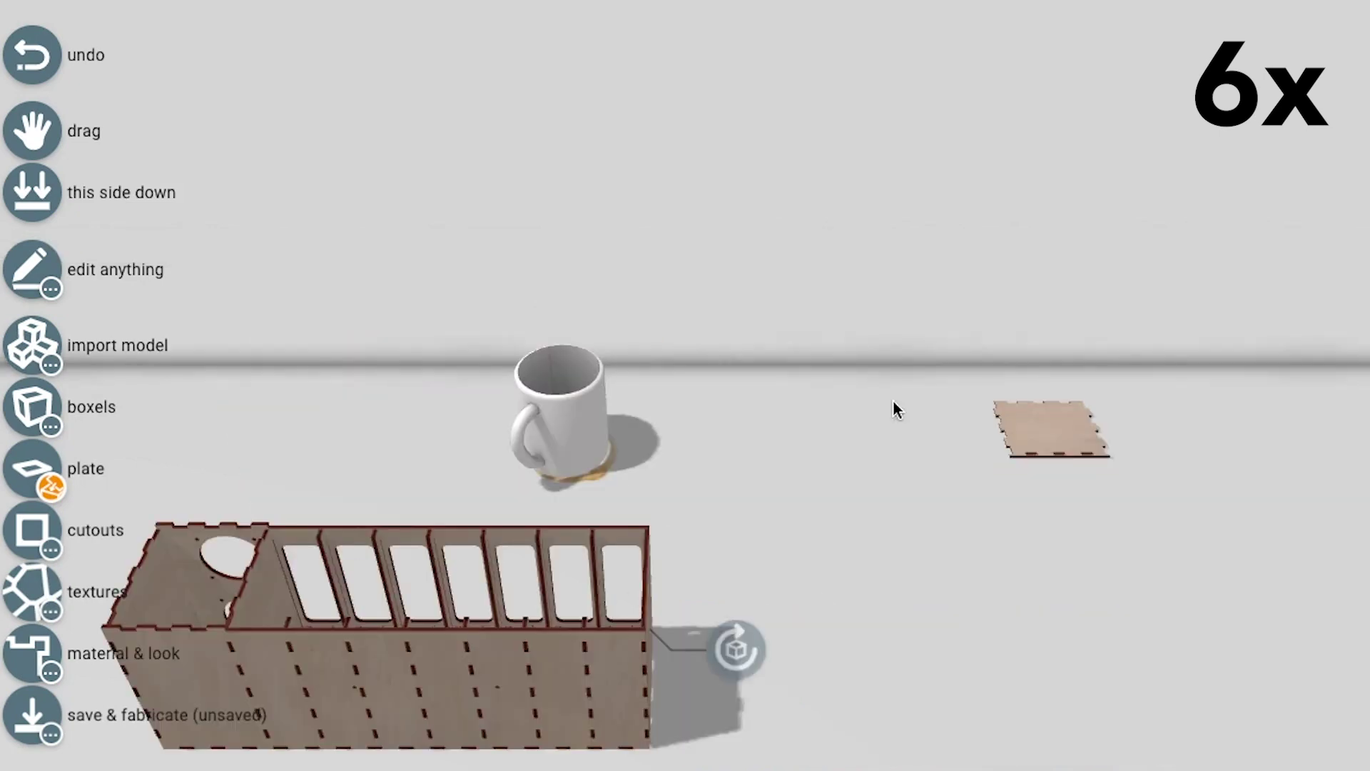
# - Place the small end lid on the rack box, stand it upright, and reassemble the parts
pyautogui.click(260, 566)
pyautogui.moveTo(259, 565); pyautogui.dragTo(977, 631, button='right')
pyautogui.click(32, 192)
pyautogui.click(857, 642)
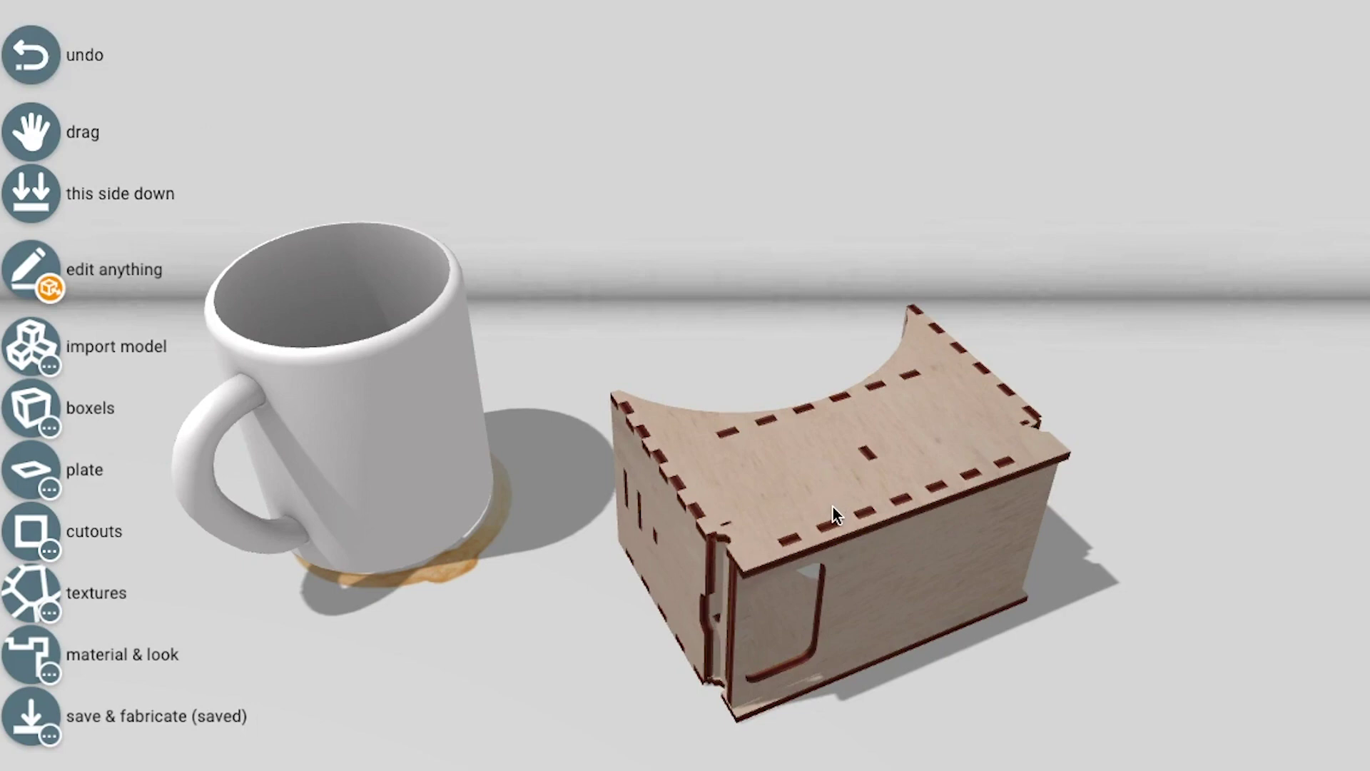
# - Drag the goggle box's top panel slightly upward on the floor
pyautogui.moveTo(833, 507); pyautogui.dragTo(838, 486)
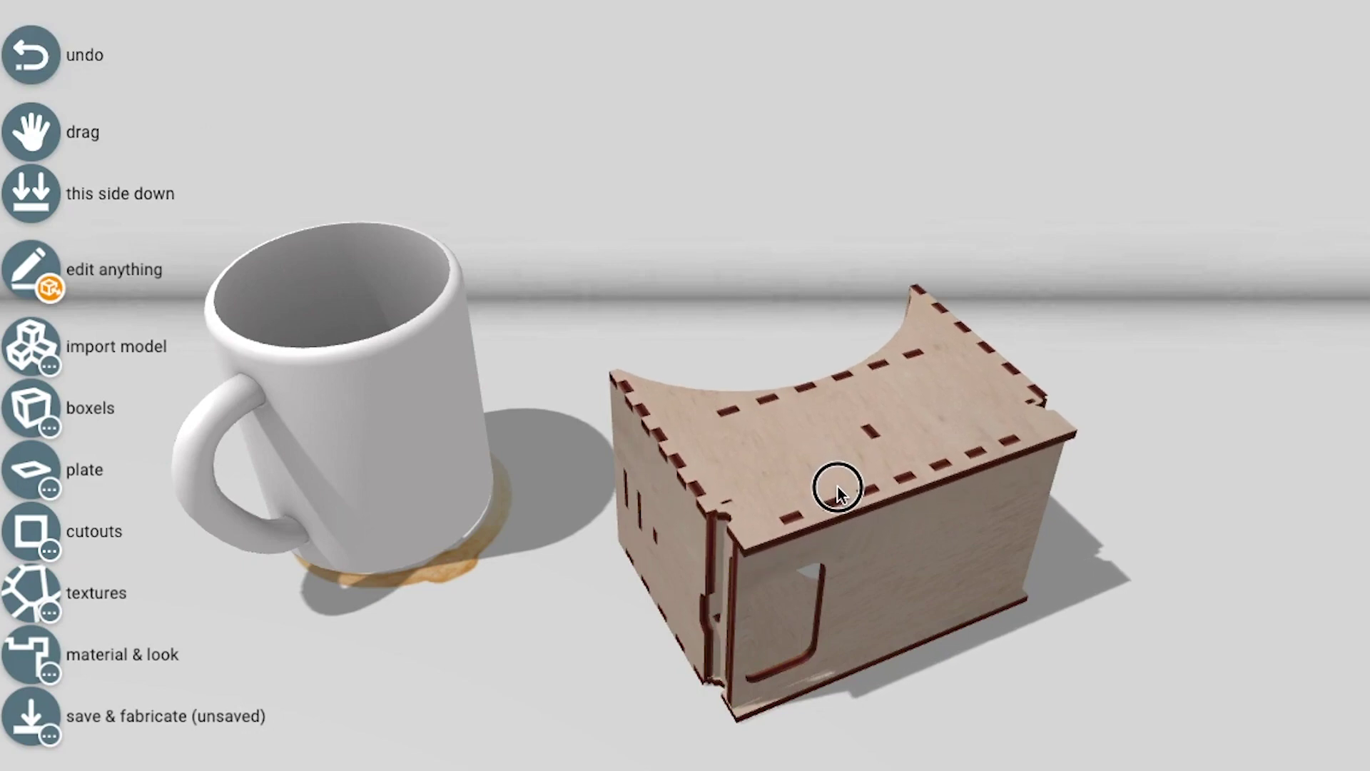